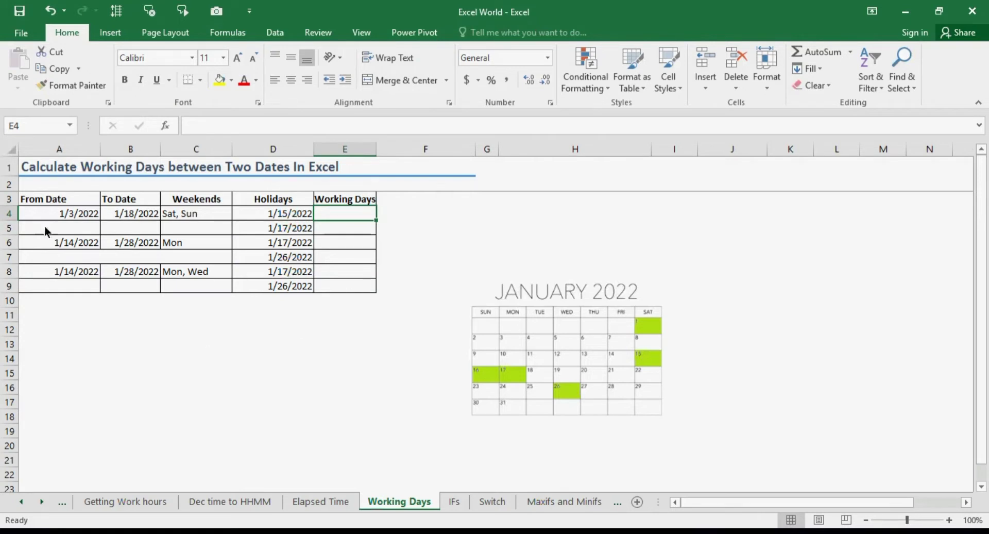
Step: Review the first record's From Date, To Date, Weekends and Holidays entries in row 4 and D4:D5
left_click(79, 213)
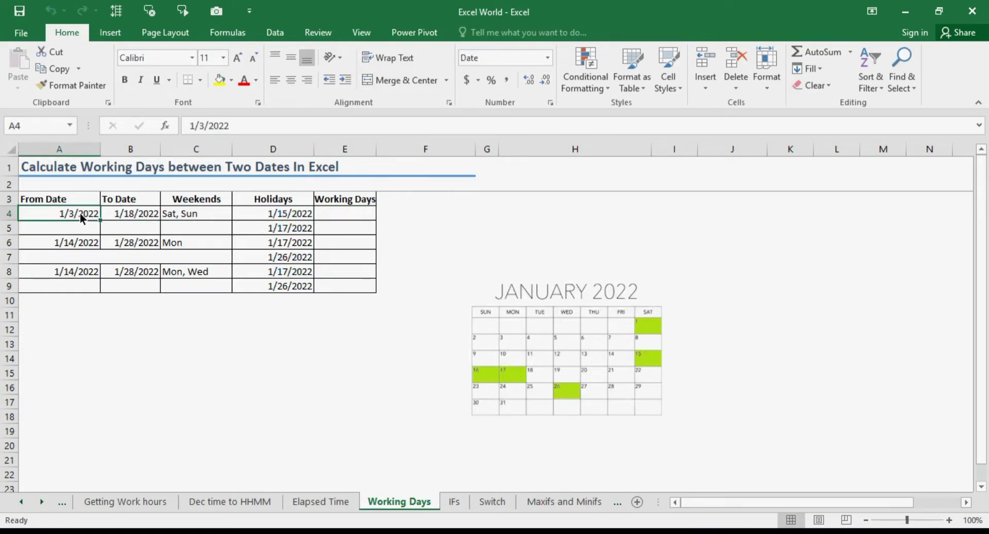
left_click(127, 214)
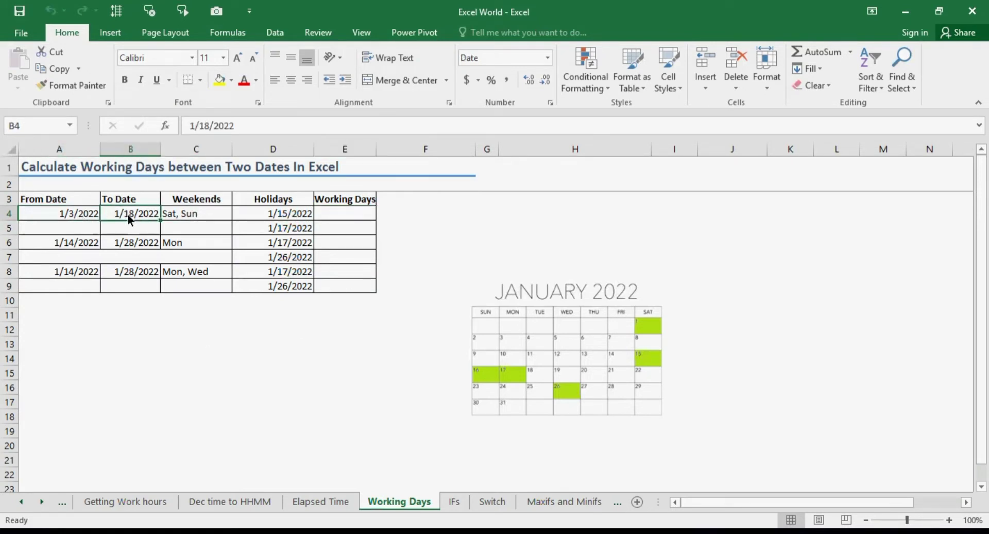
left_click(216, 217)
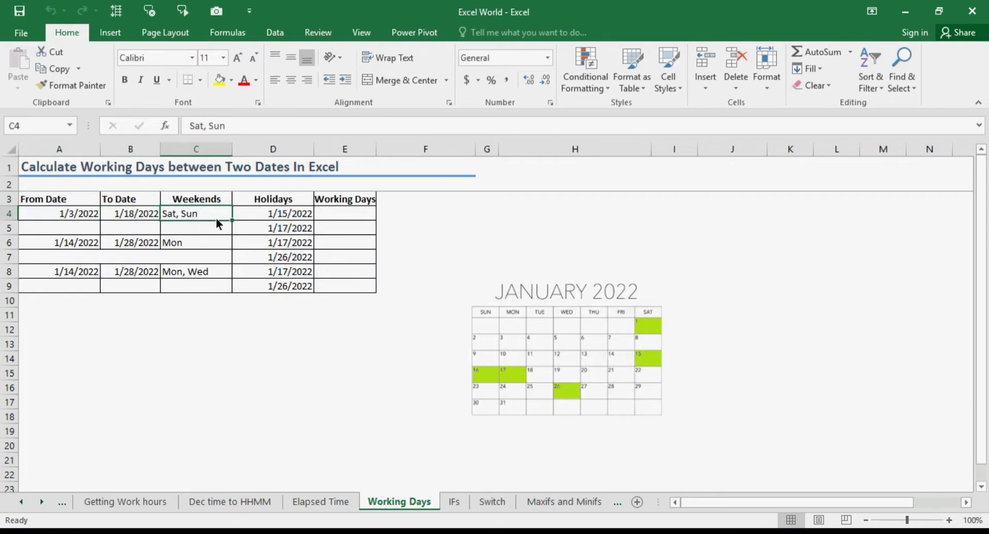
left_click_drag(273, 218, 273, 222)
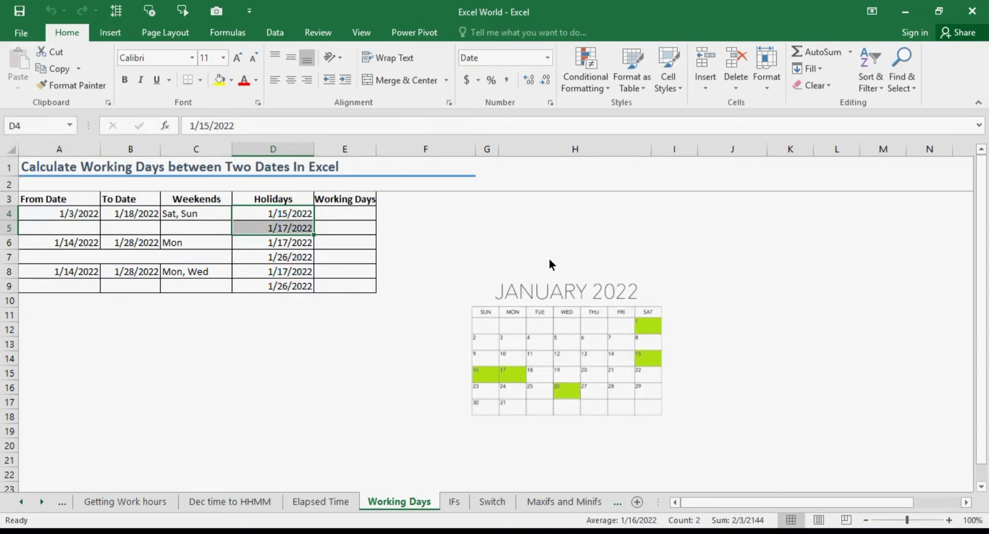
left_click(466, 246)
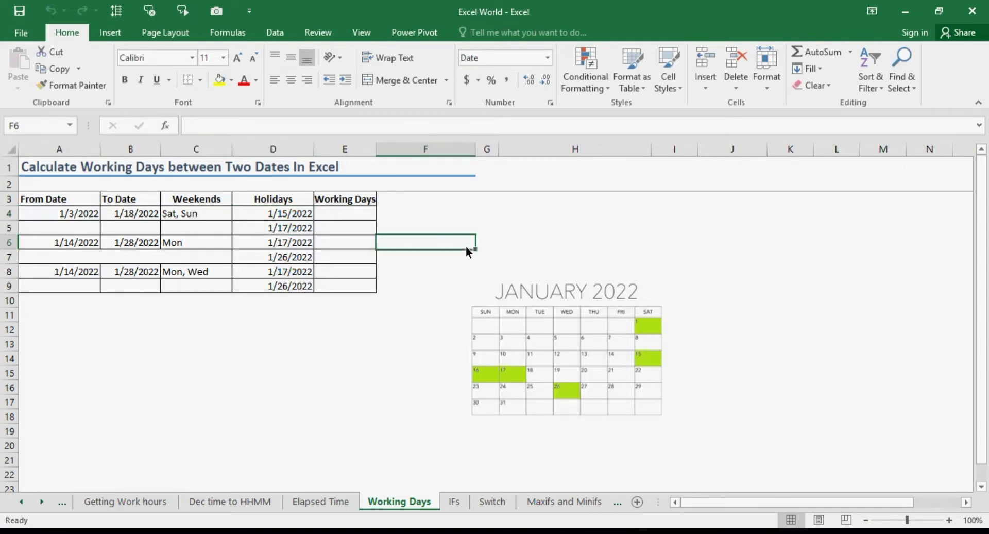
Step: Start a NETWORKDAYS.INTL formula in E4 with A4 as the start date and B4 as the end date
left_click(348, 219)
type("=net")
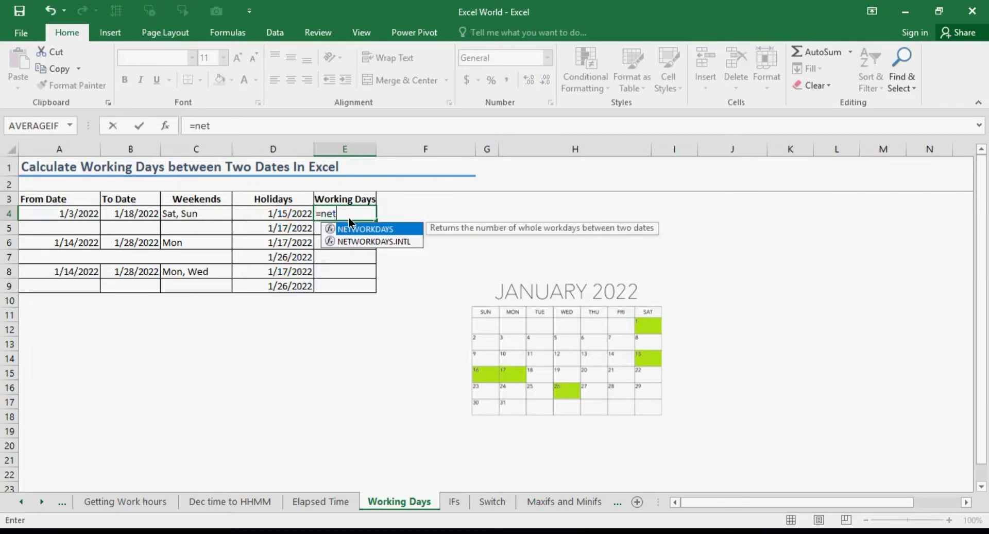
key("Down")
key("Tab")
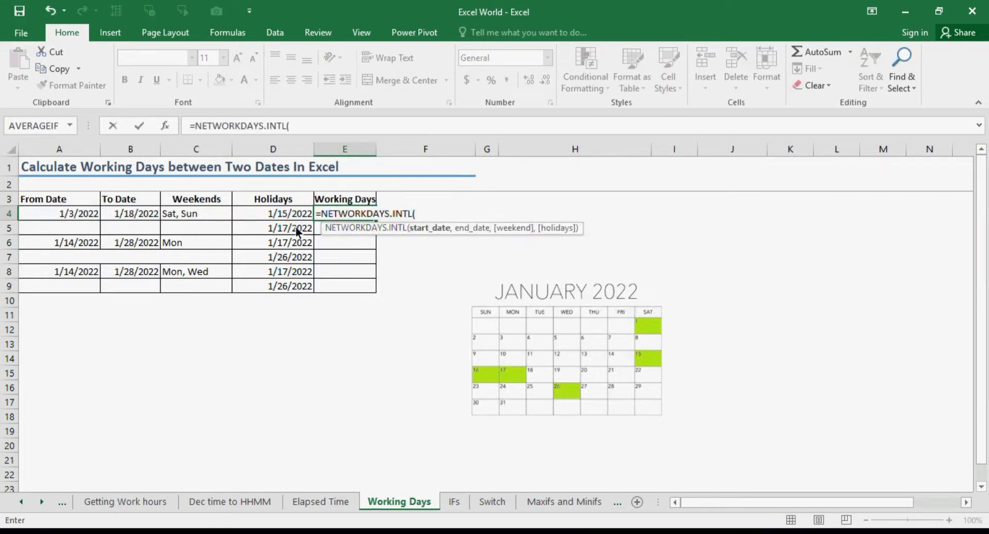
left_click(90, 211)
type(",")
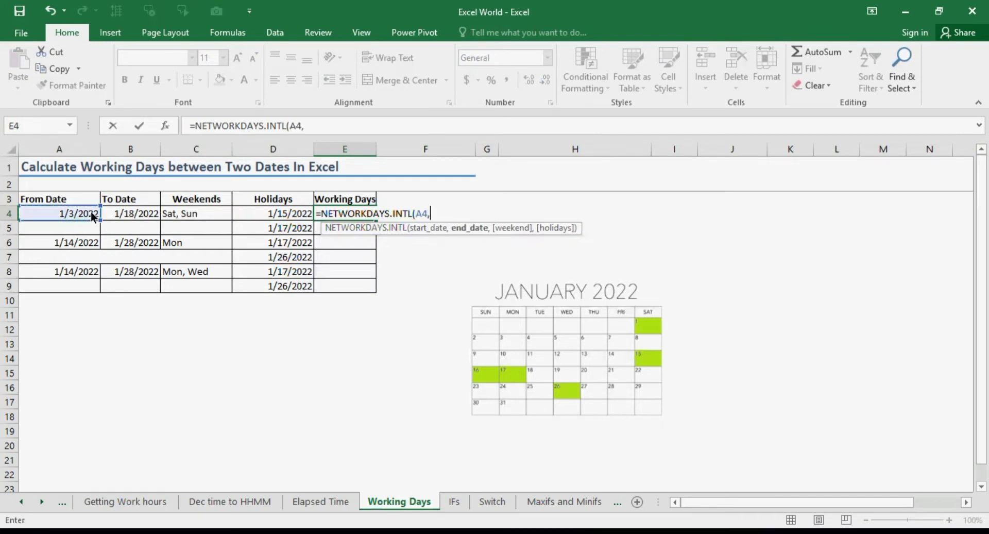
left_click(145, 214)
type(",")
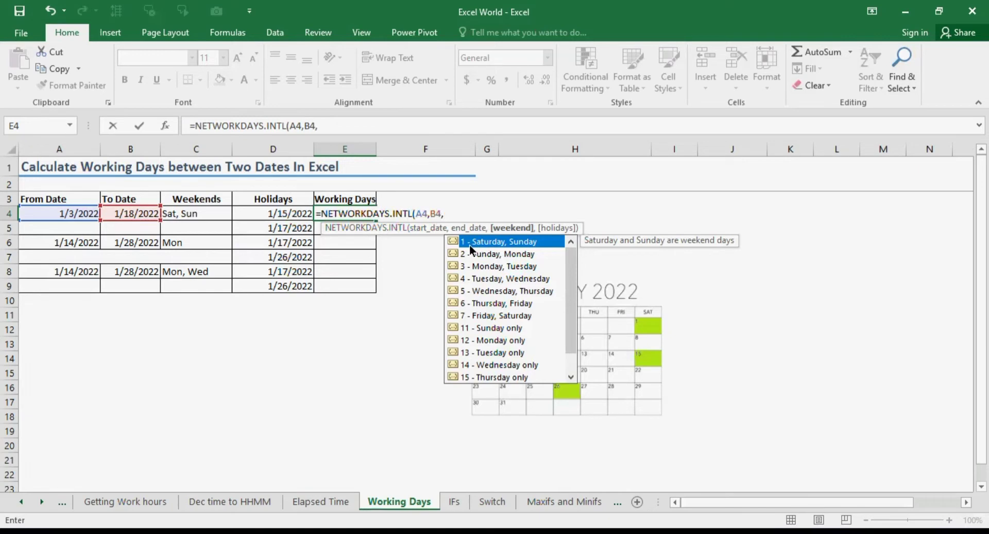
Step: Complete the E4 formula with weekend code 1 (Saturday, Sunday) and the holidays in D4:D5
type("1,")
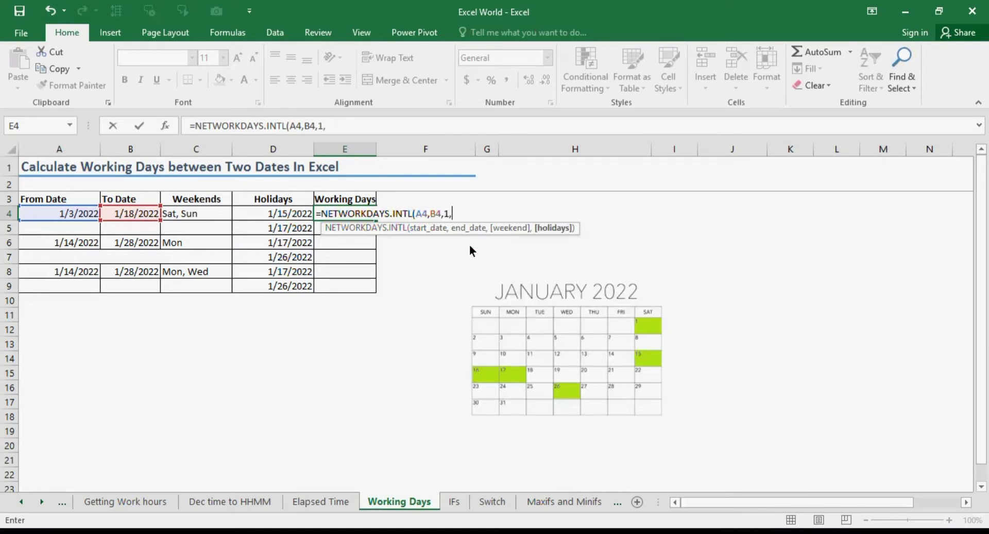
left_click_drag(300, 214, 300, 226)
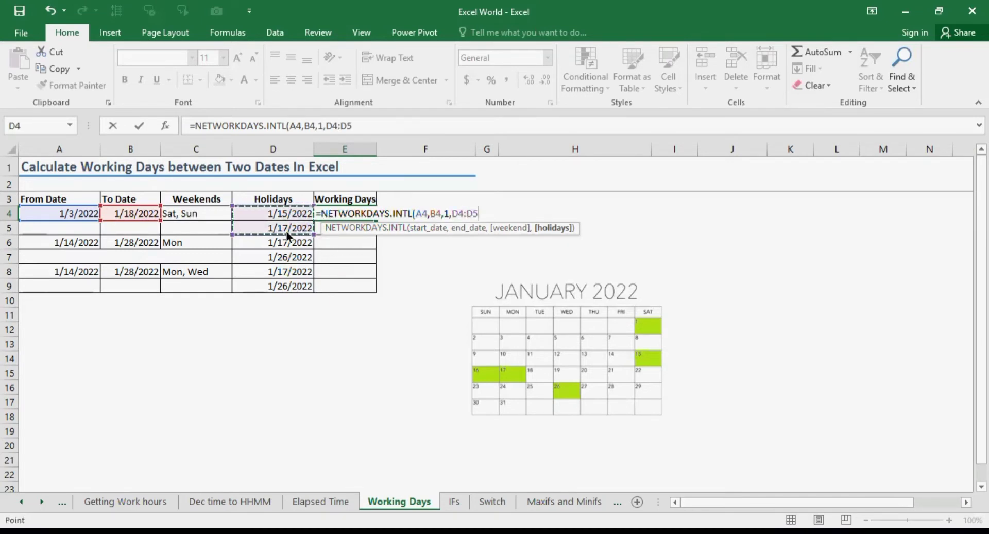
type(")")
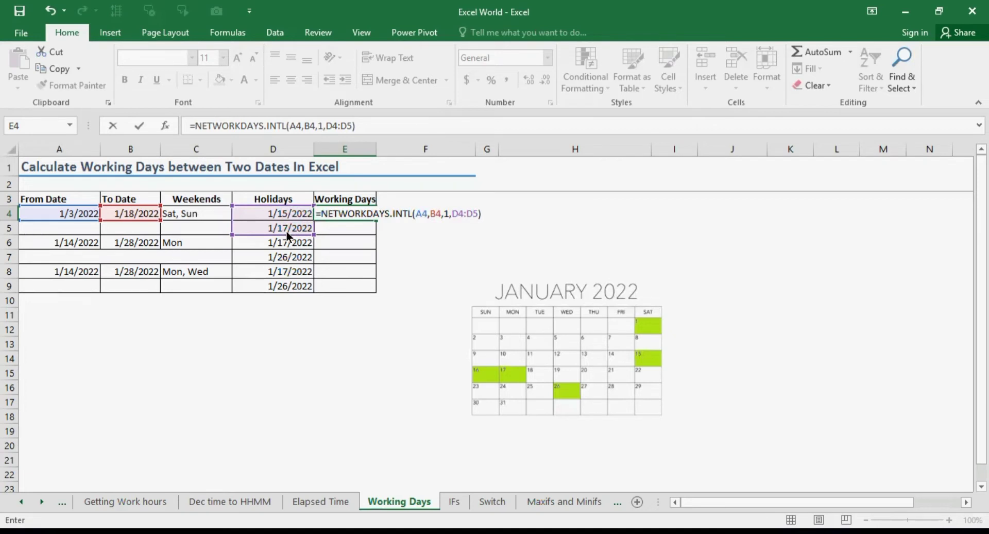
key("Return")
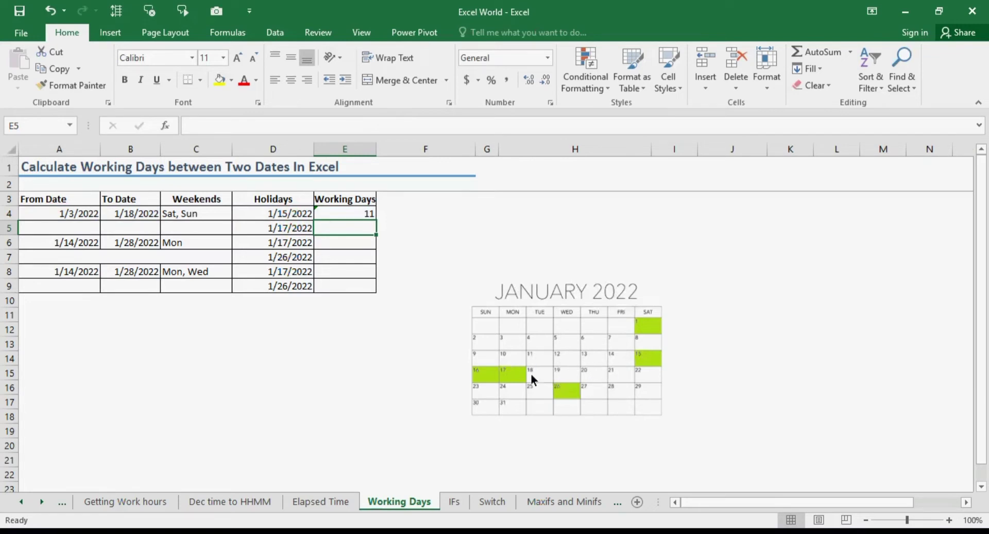
left_click(348, 212)
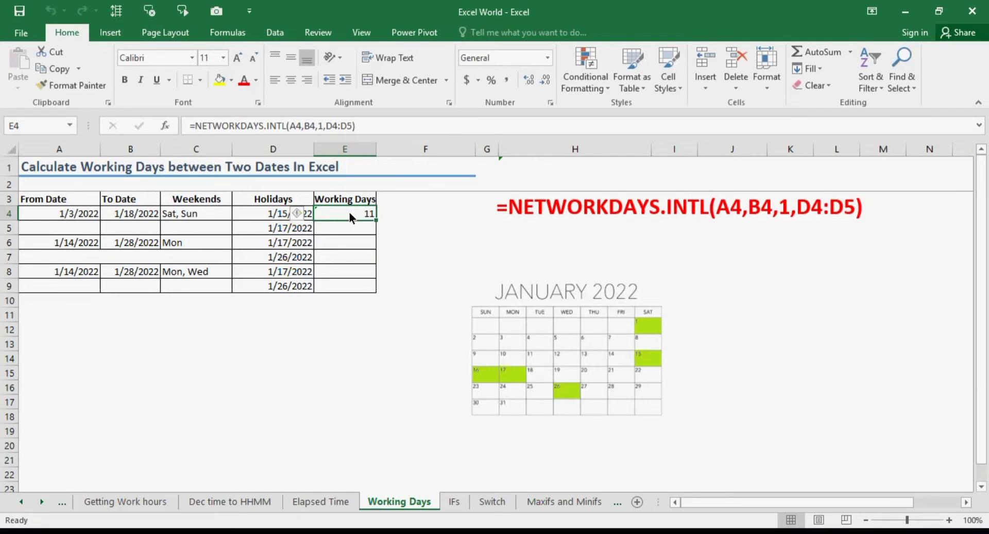
Step: Start a NETWORKDAYS.INTL formula in E6 with A6 as the start date and B6 as the end date
left_click(327, 242)
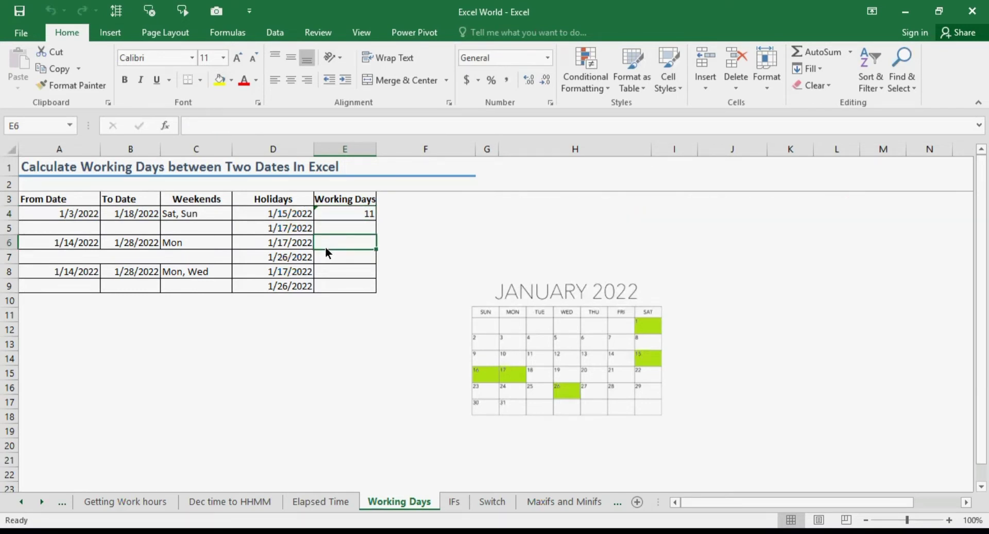
type("=net")
key("Down")
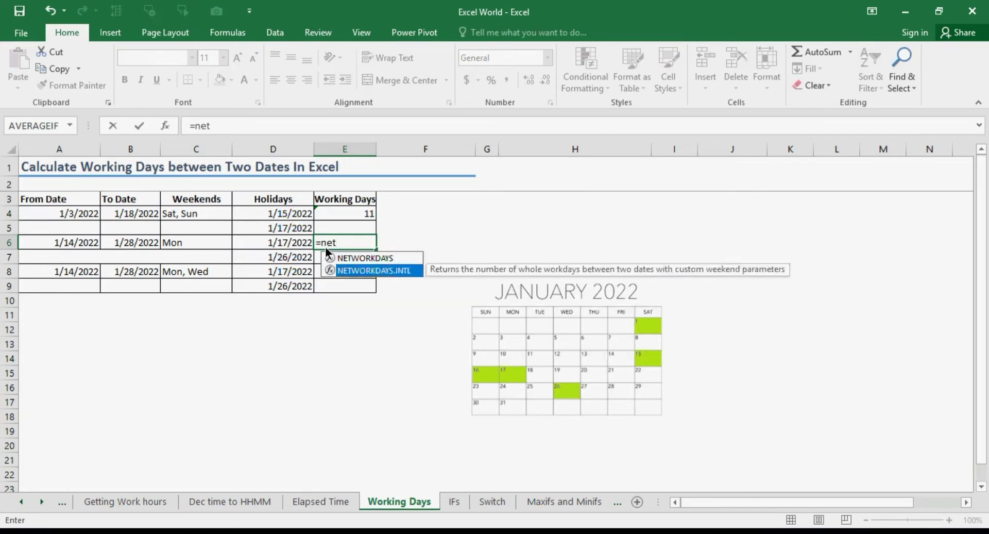
key("Tab")
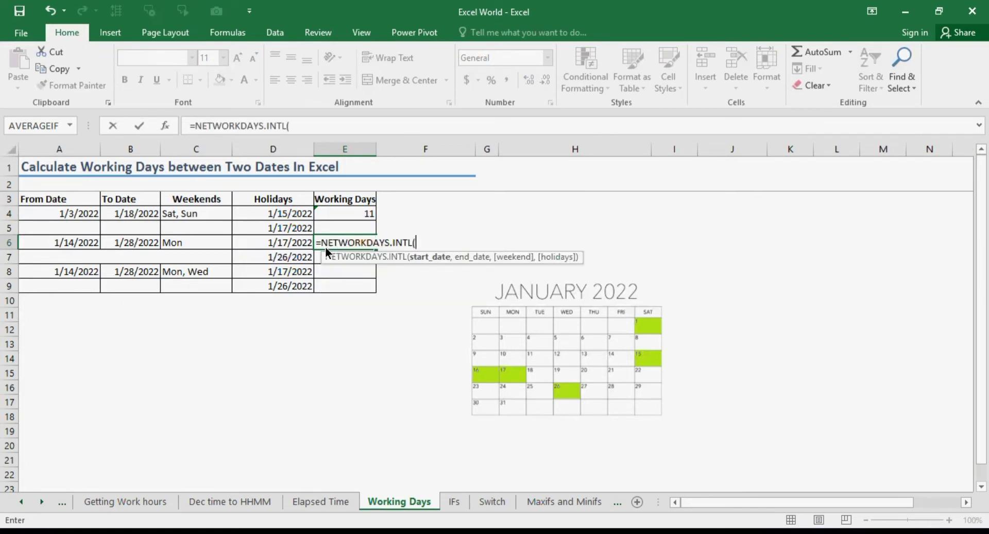
left_click(93, 243)
type(",")
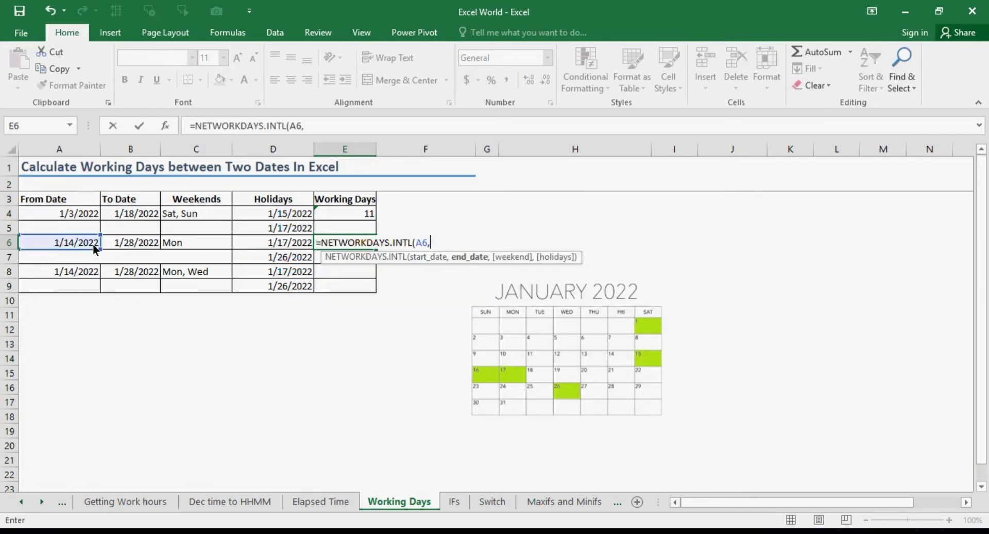
left_click(128, 242)
type(",")
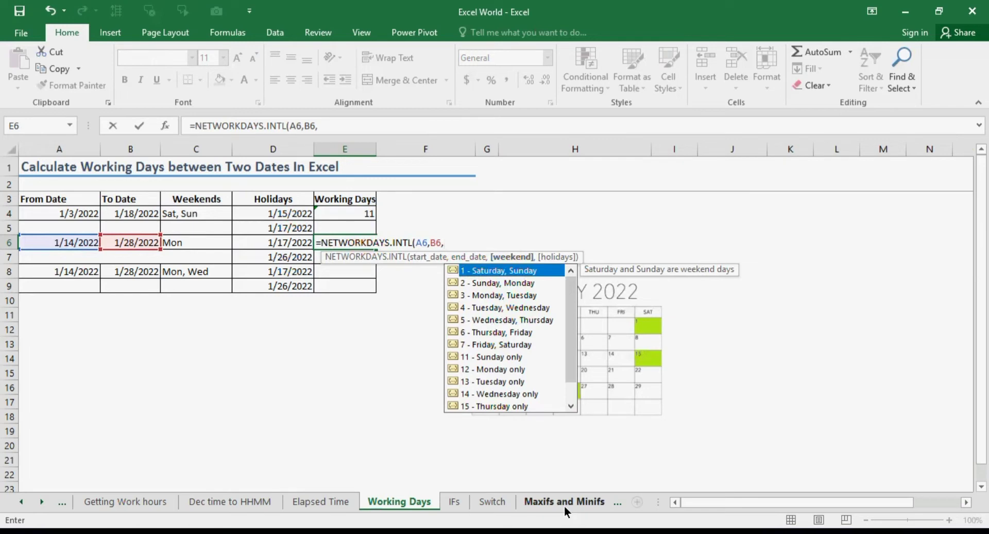
Step: Complete the E6 formula with weekend code 12 (Monday only) and the holidays in D6:D7
type("12,")
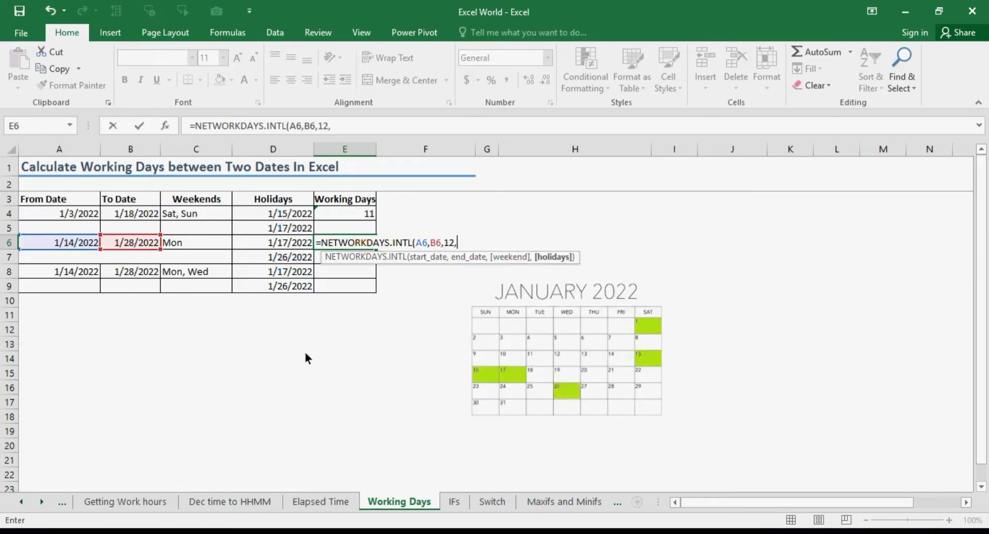
left_click_drag(284, 246, 281, 257)
type(")")
key("Return")
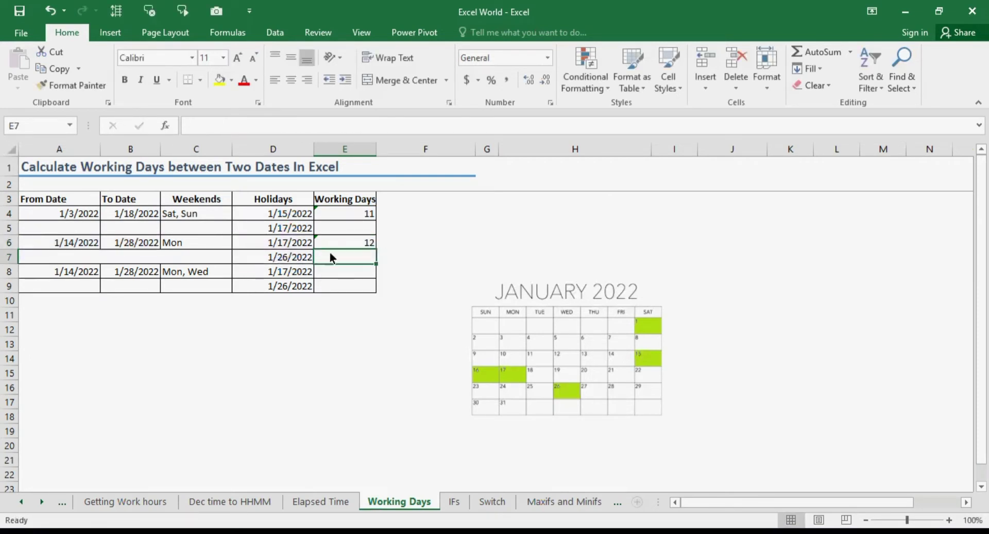
left_click(367, 244)
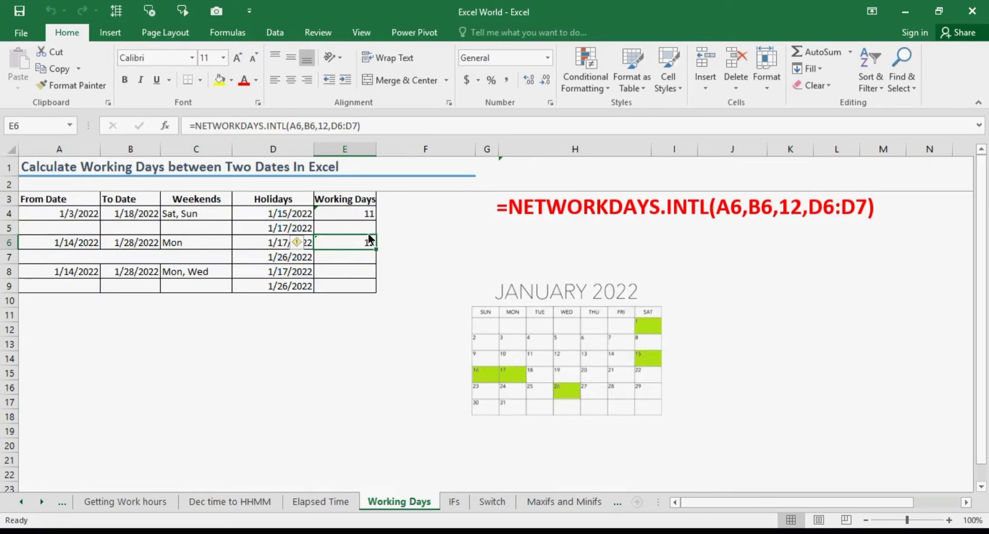
Step: Start a NETWORKDAYS.INTL formula in E8 with A8 as the start date and B8 as the end date
left_click(208, 269)
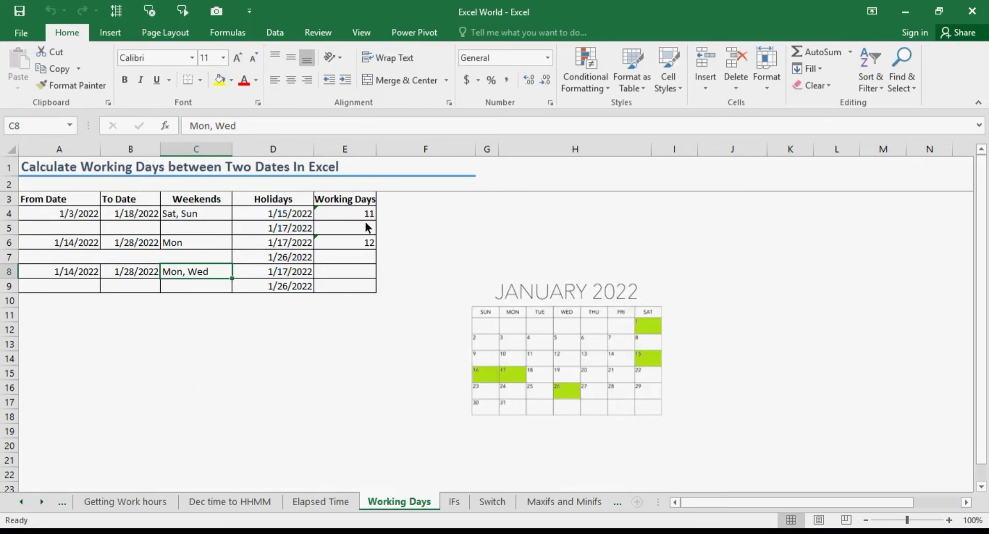
left_click(368, 275)
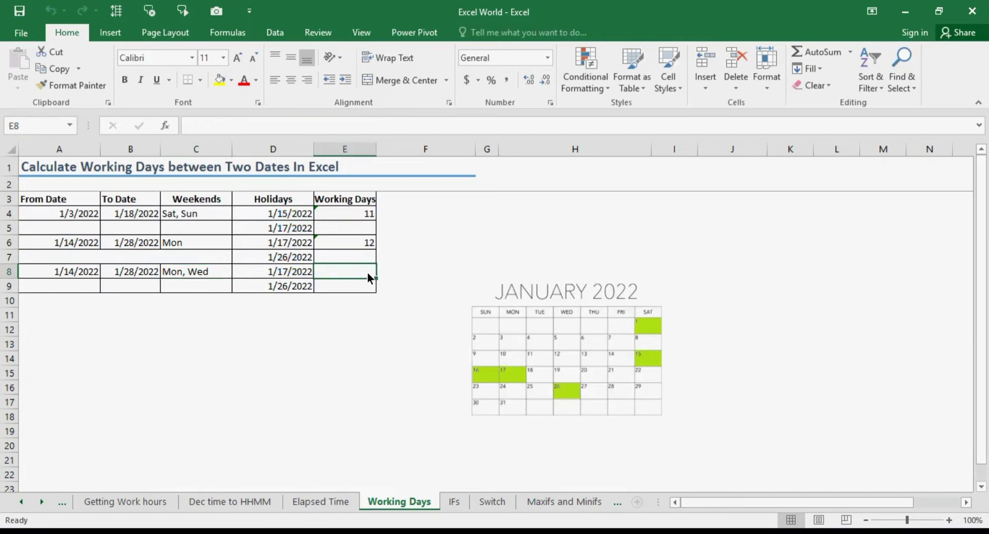
type("=")
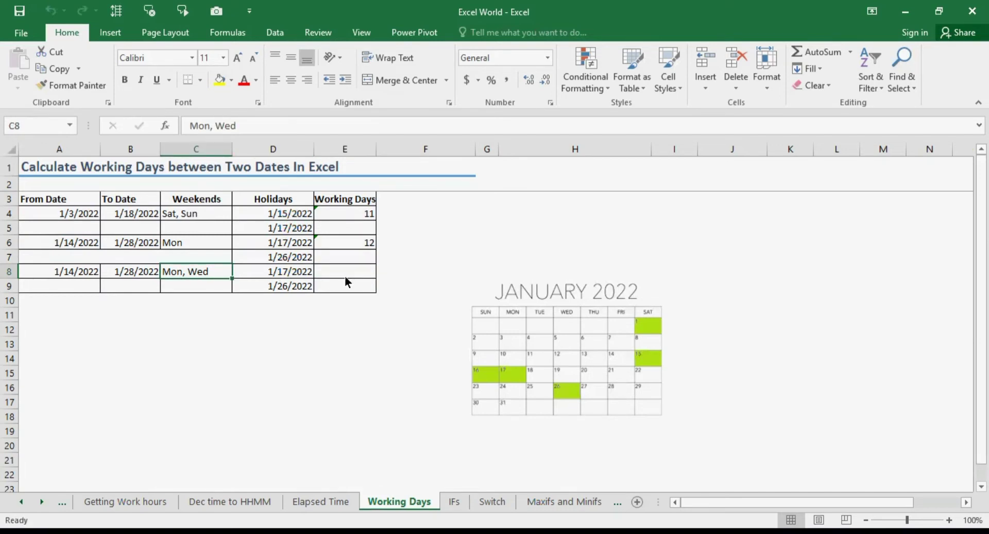
left_click(345, 277)
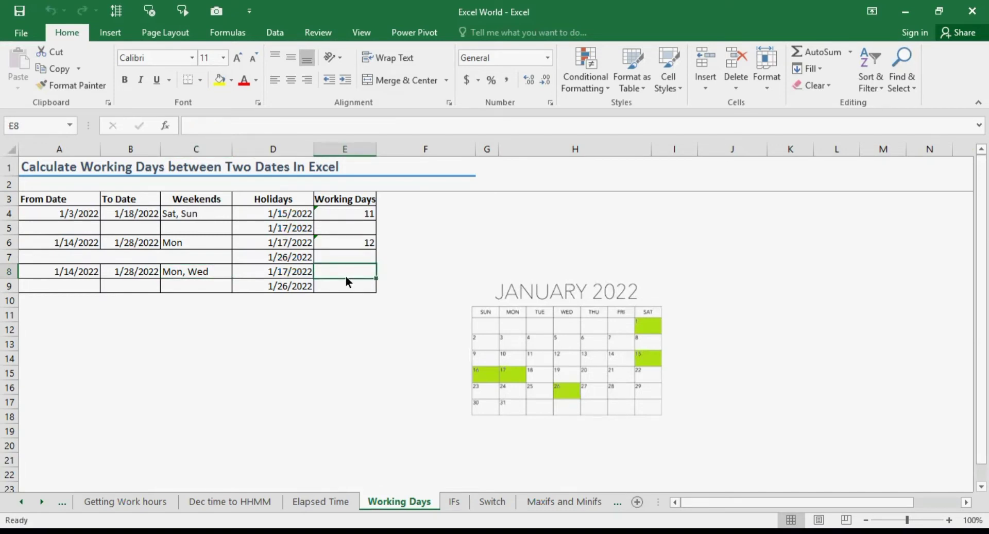
type("=netw")
key("Down")
key("Tab")
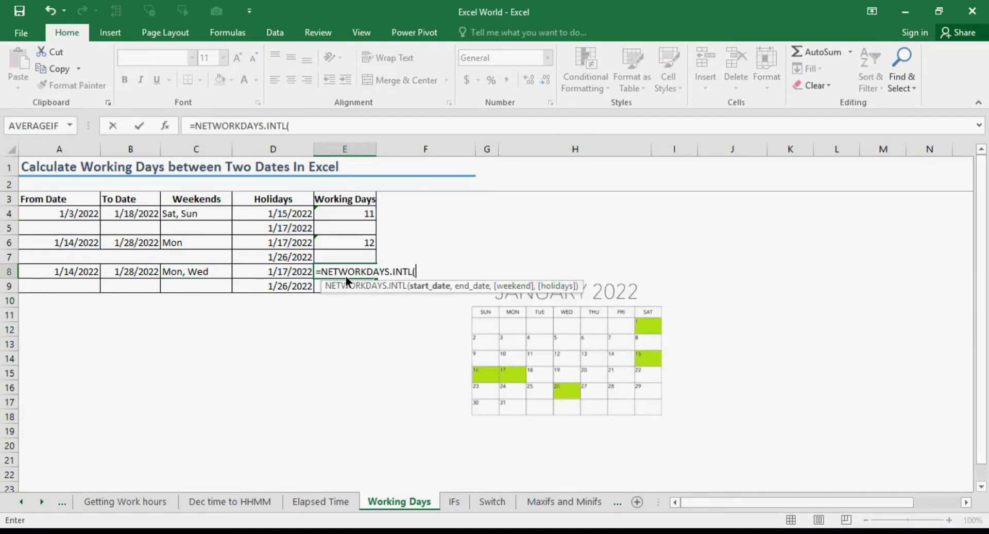
left_click(79, 274)
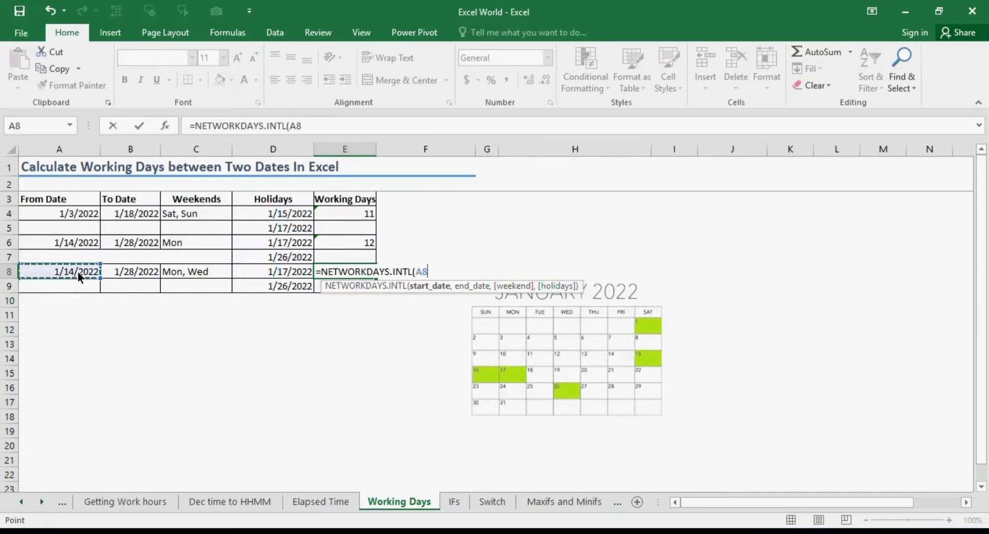
type(",")
left_click(128, 272)
type(",")
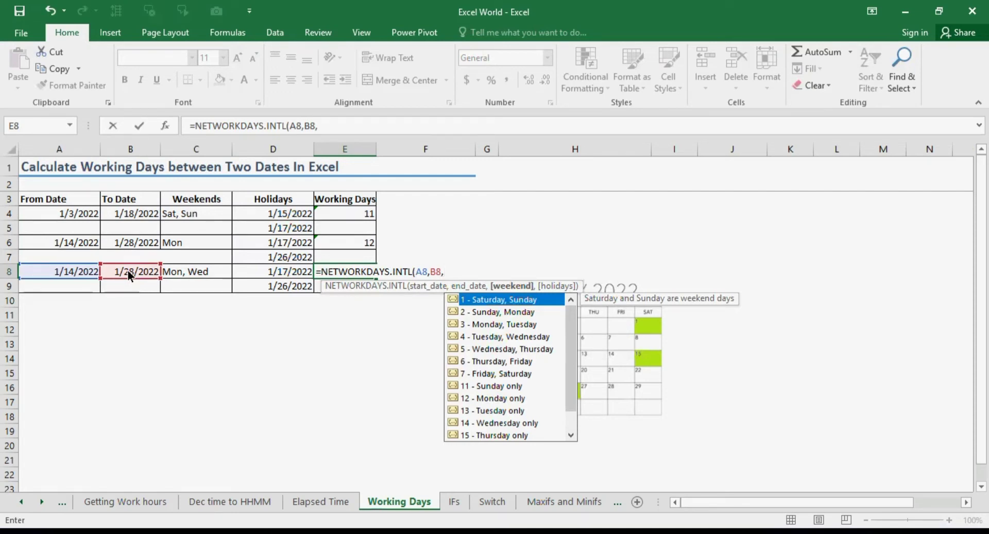
Step: Complete the E8 formula with the weekend string "1010000" for Monday and Wednesday and the holidays in D8:D9
type("\"")
type("1010000")
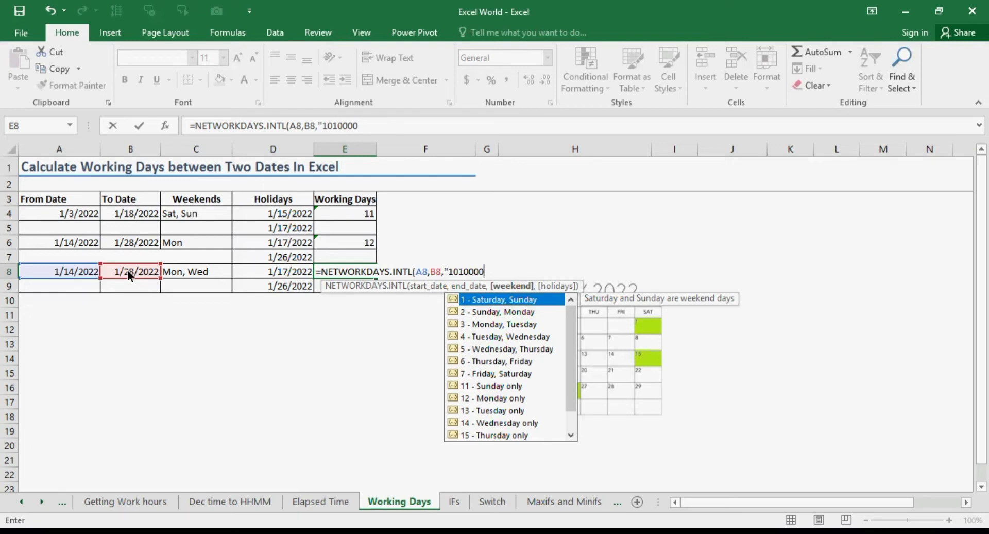
type("\"")
type(",")
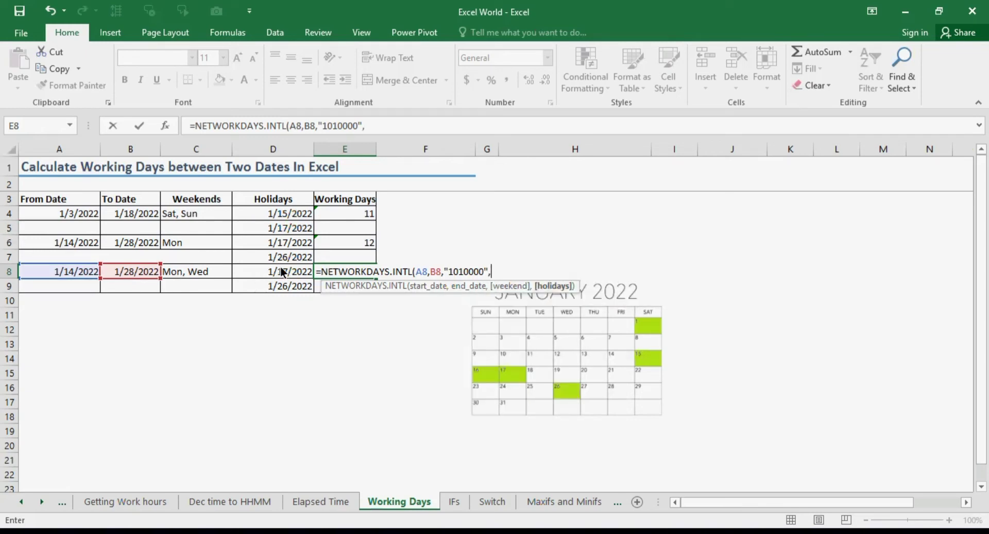
left_click_drag(280, 267, 280, 287)
type(")")
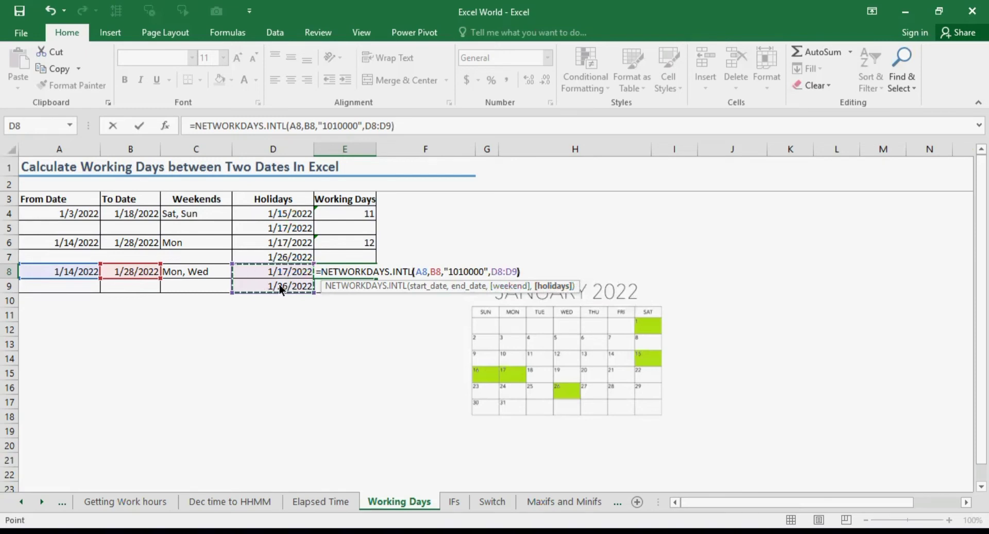
key("Return")
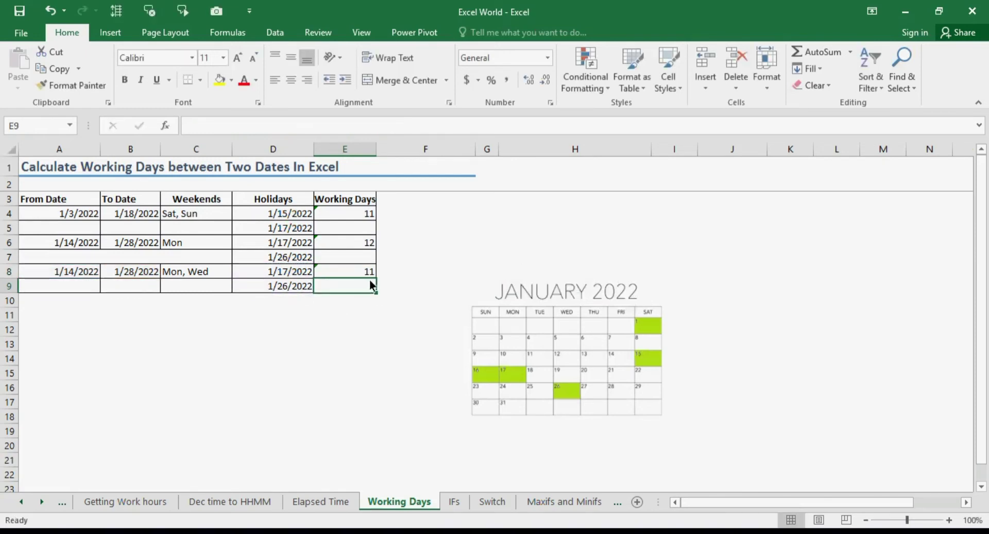
left_click(367, 272)
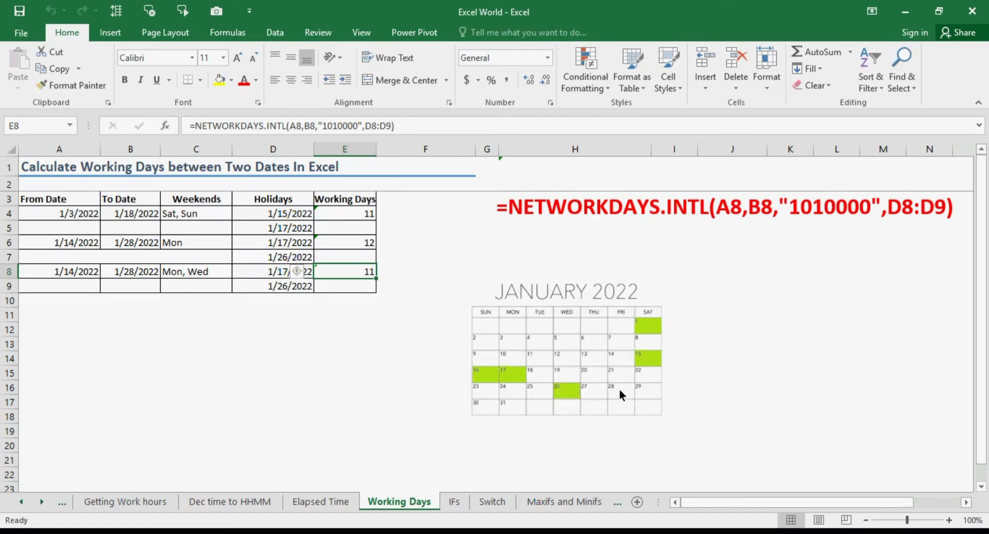
left_click(345, 331)
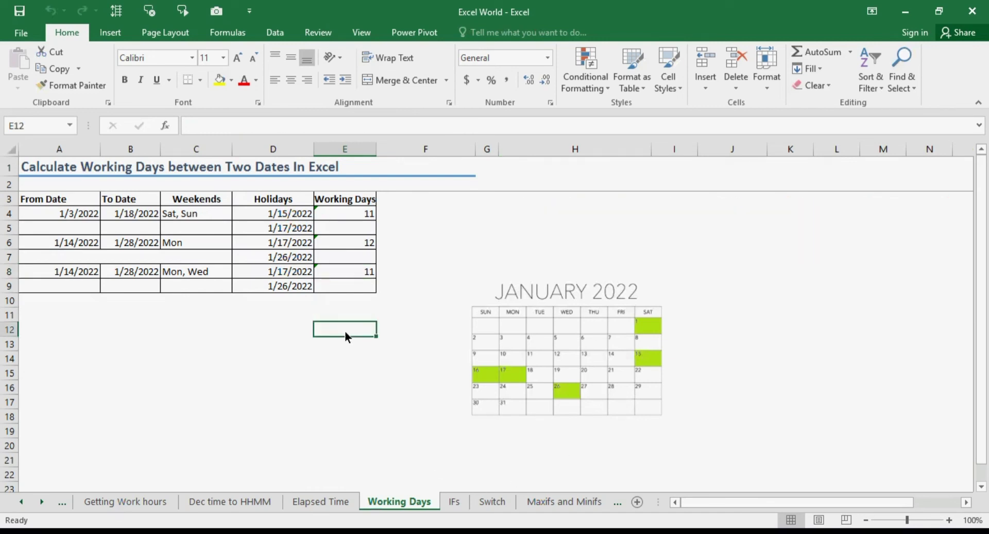
Step: Enter a NETWORKDAYS formula in E12 with start date A4, end date B4 and the holidays in D4:D5
type("=n")
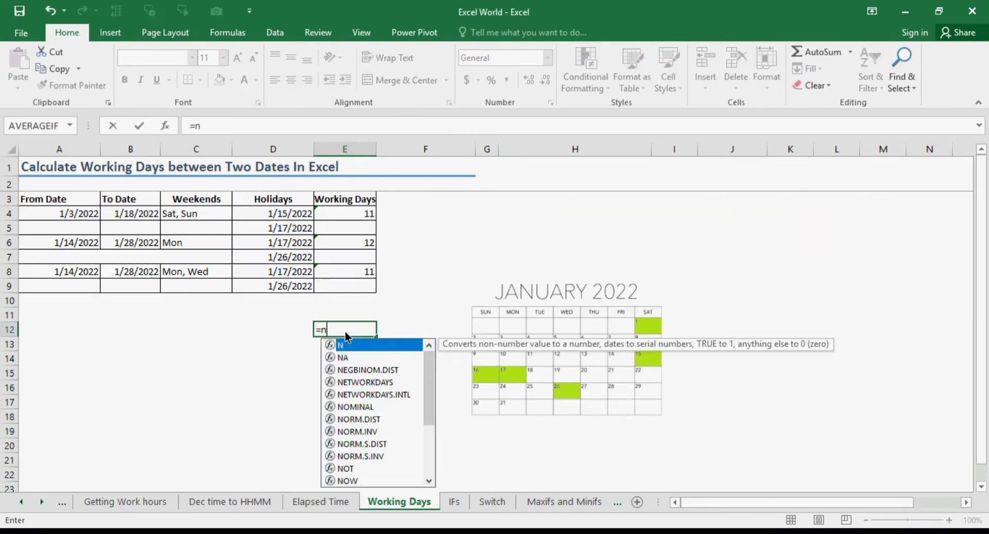
type("etw")
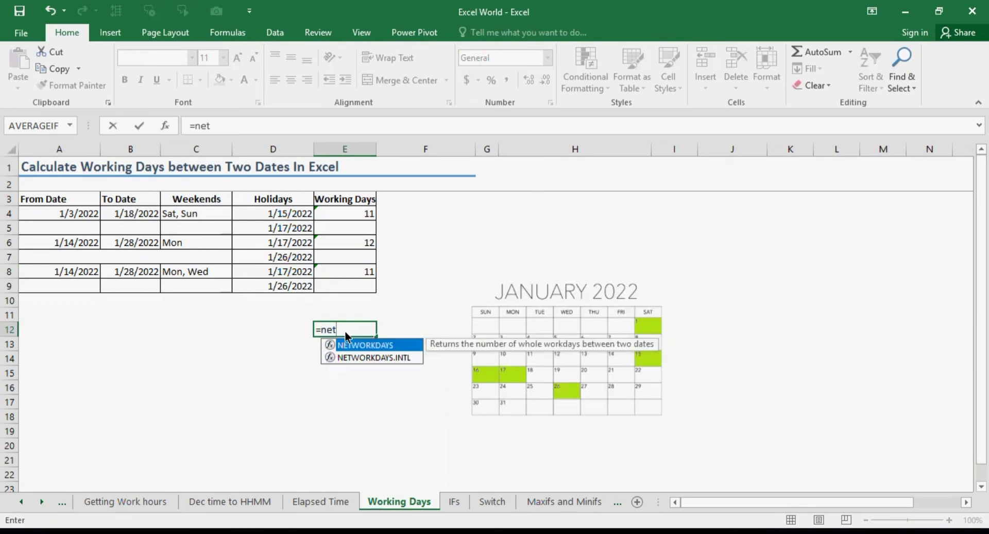
key("Tab")
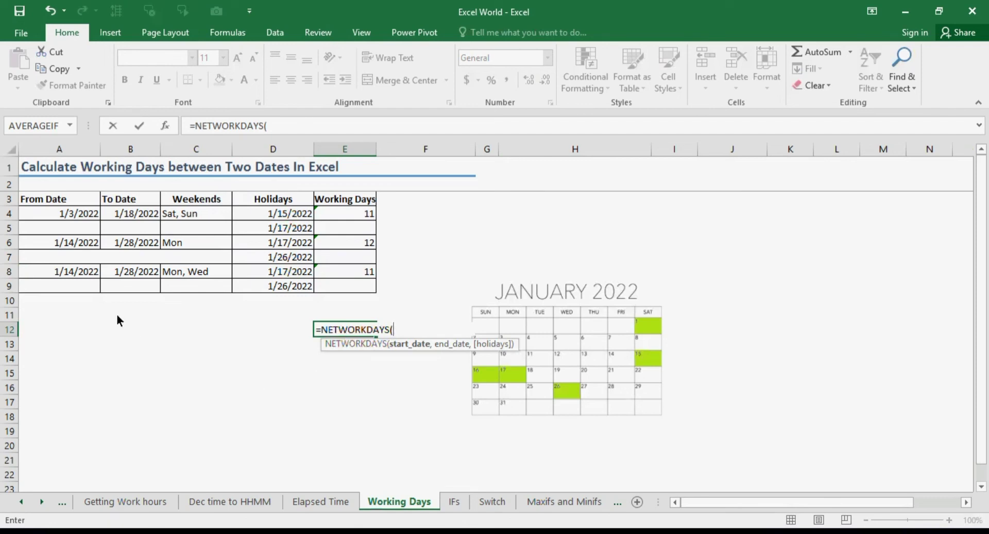
left_click(84, 214)
type(",")
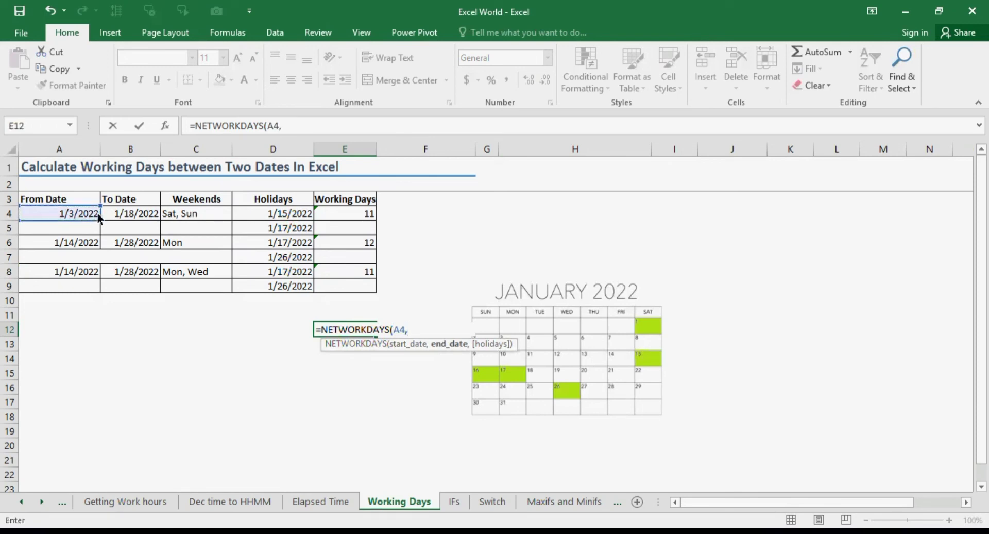
left_click(133, 213)
type(",")
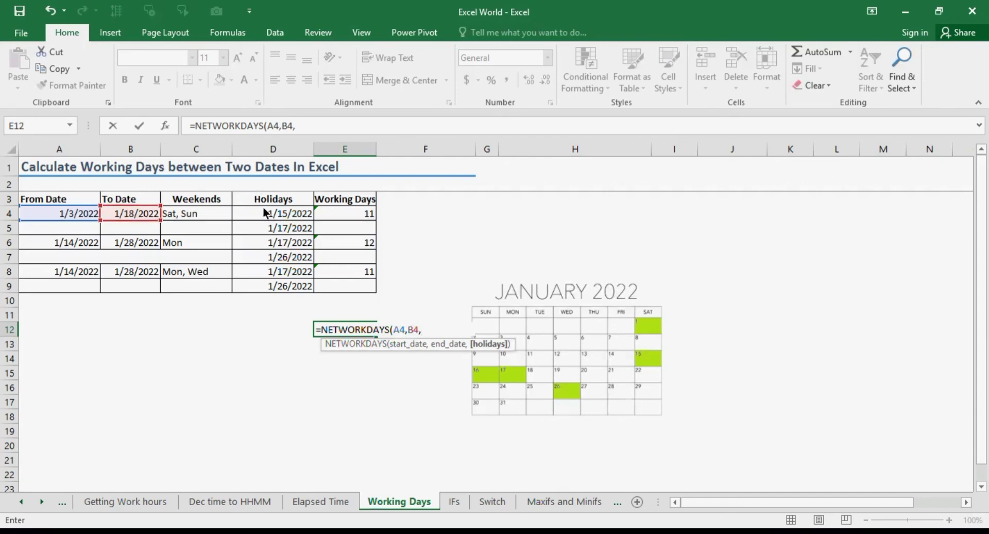
left_click_drag(266, 212, 268, 225)
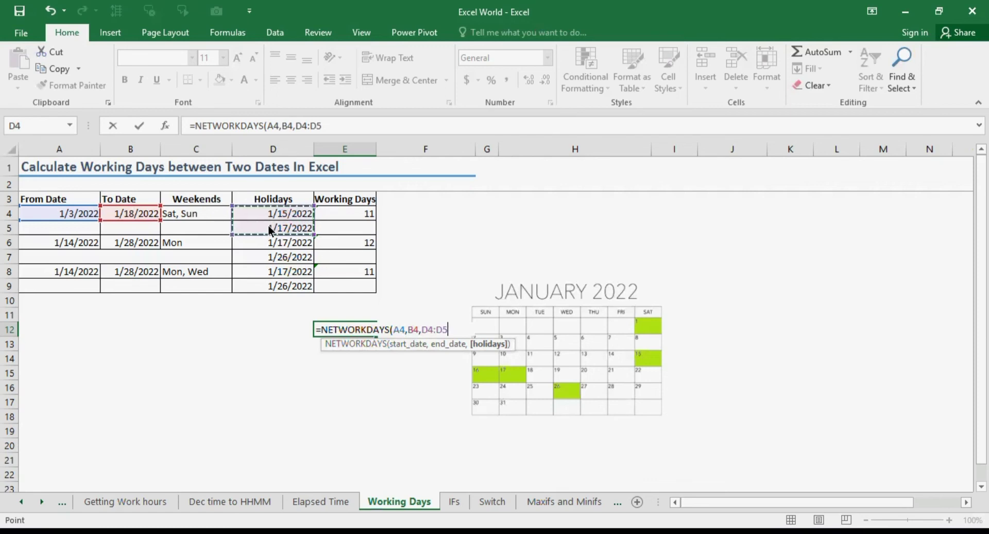
key("ctrl+Return")
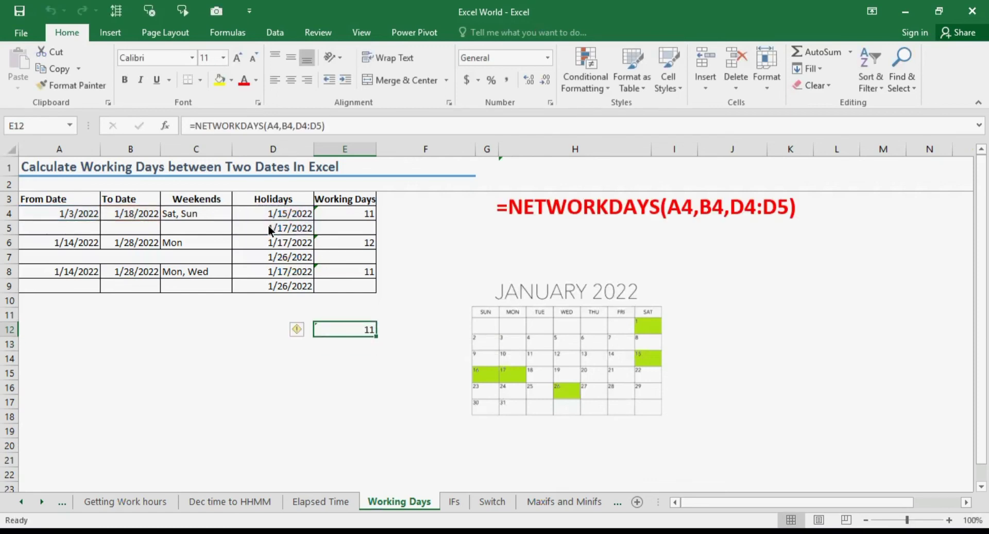